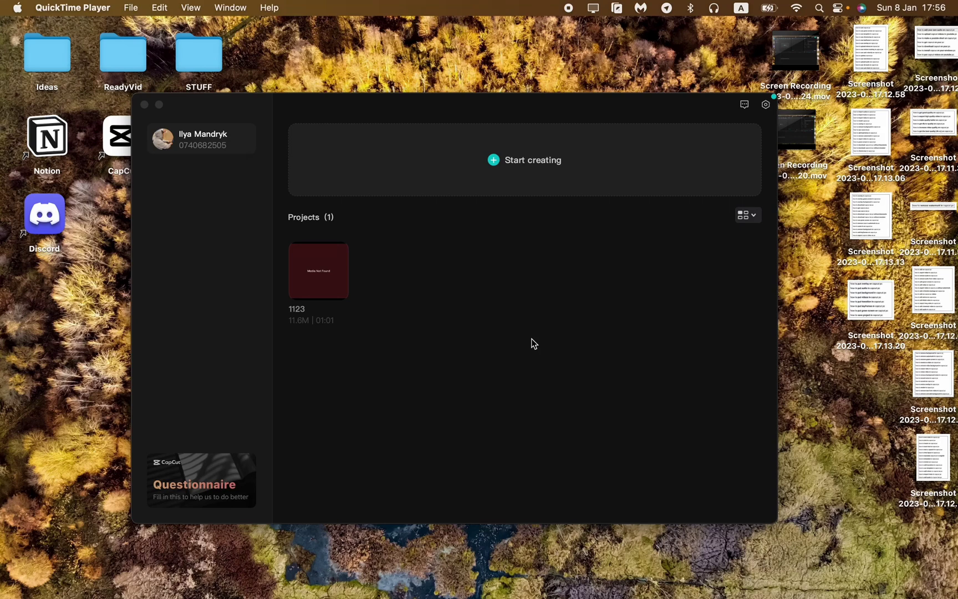
Create a new project and import both MP4 videos (rain and nature) from Downloads.
{"action": "left_click", "coordinate": [496, 167]}
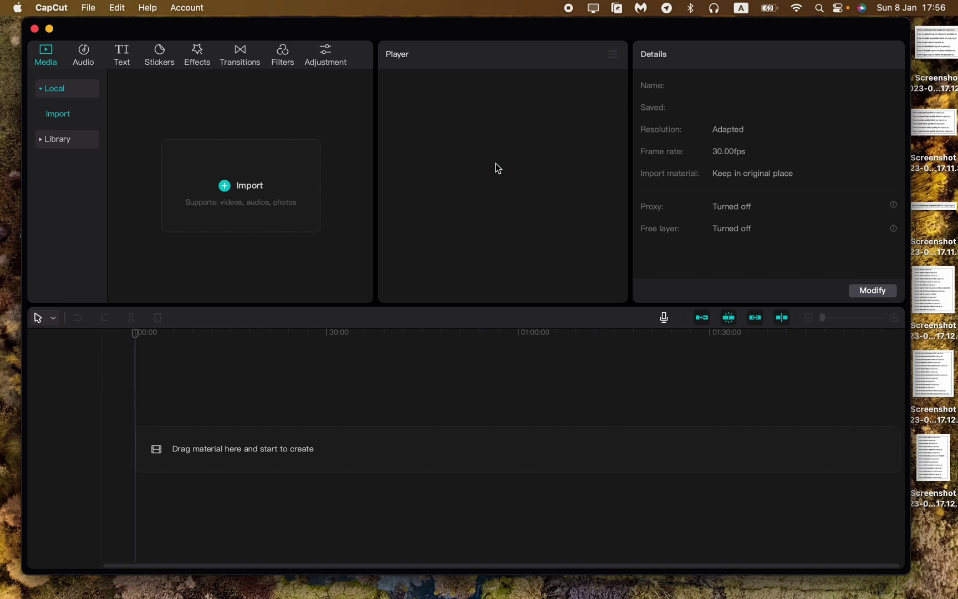
{"action": "left_click", "coordinate": [211, 181]}
{"action": "left_click", "coordinate": [339, 216]}
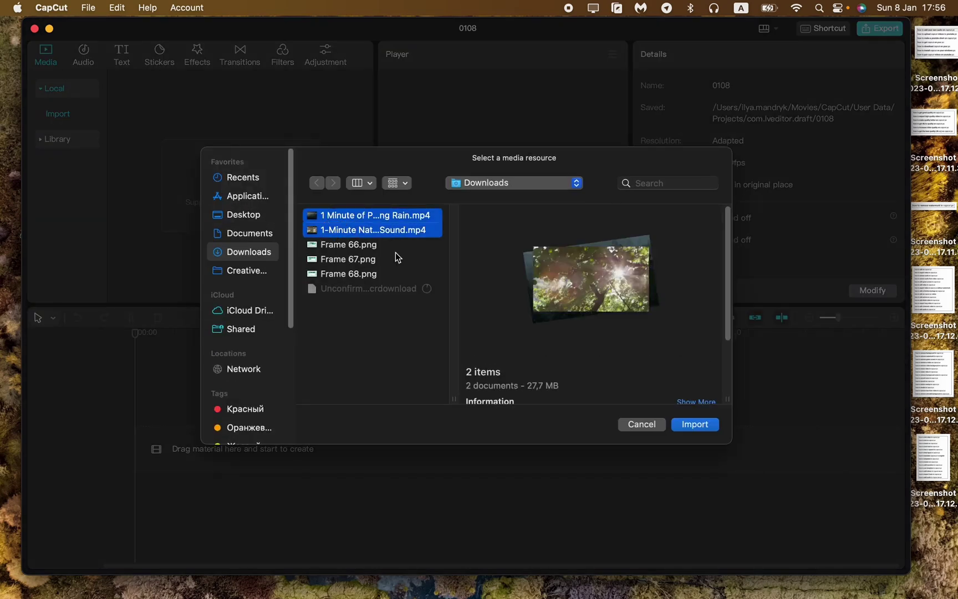
{"action": "left_click", "coordinate": [694, 425]}
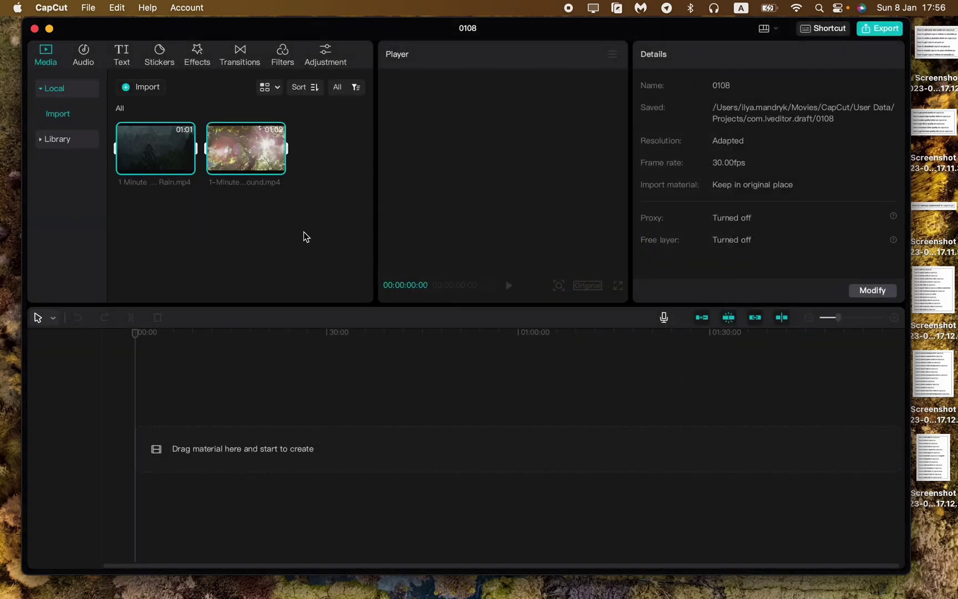
Enlarge and reposition the editor window, and preview the rain and nature clips.
{"action": "left_click_drag", "start_coordinate": [913, 572], "coordinate": [936, 581]}
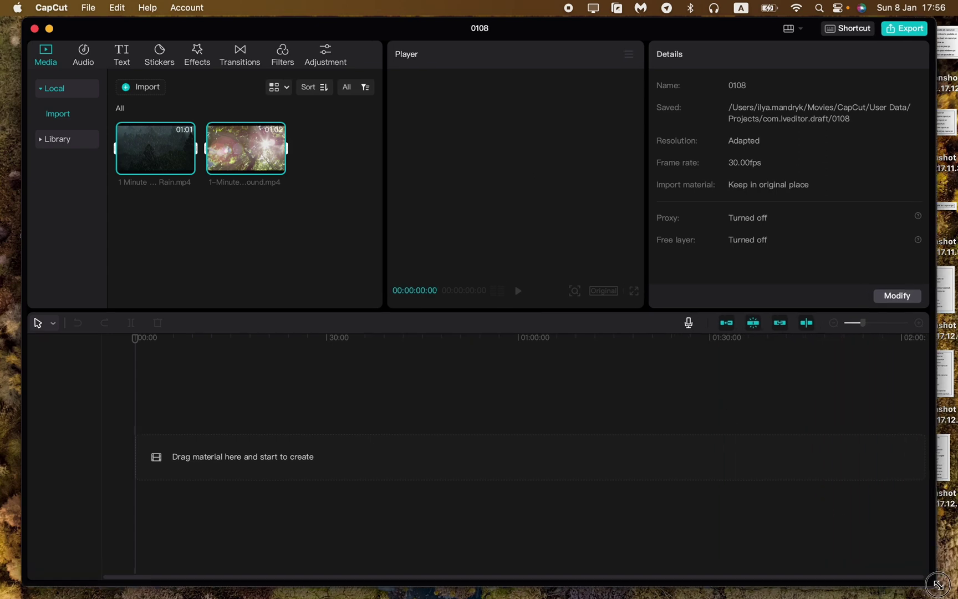
{"action": "left_click", "coordinate": [314, 209]}
{"action": "mouse_move", "coordinate": [273, 166]}
{"action": "left_mouse_down"}
{"action": "mouse_move", "coordinate": [266, 184]}
{"action": "mouse_move", "coordinate": [246, 177]}
{"action": "left_mouse_up"}
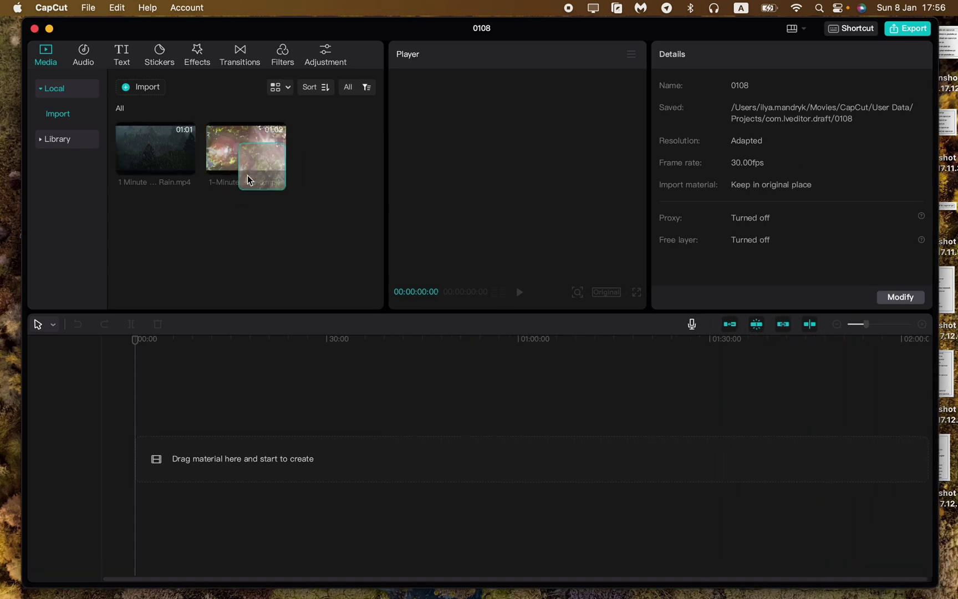
{"action": "left_click", "coordinate": [146, 156]}
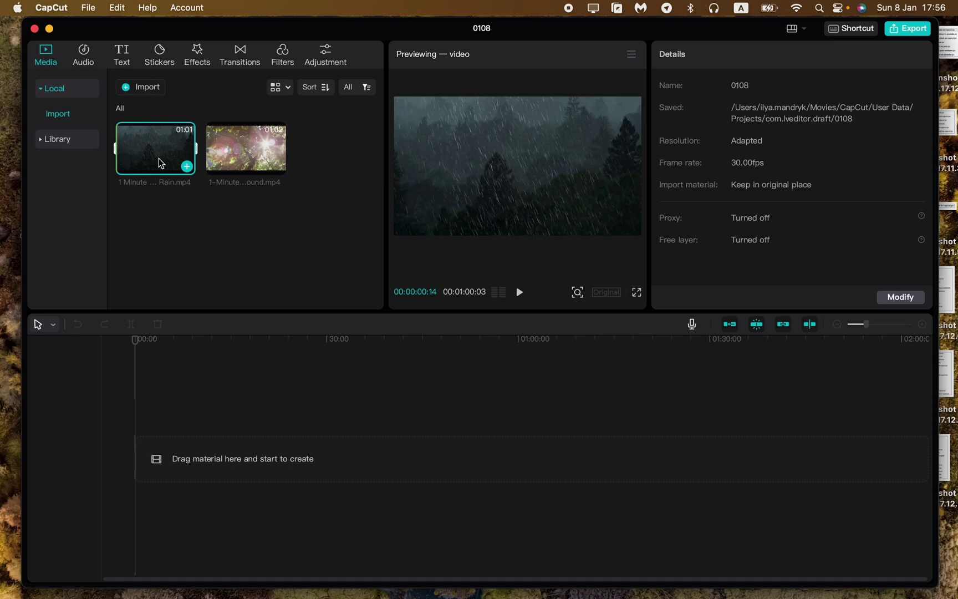
{"action": "left_click", "coordinate": [268, 245]}
{"action": "left_click", "coordinate": [239, 157]}
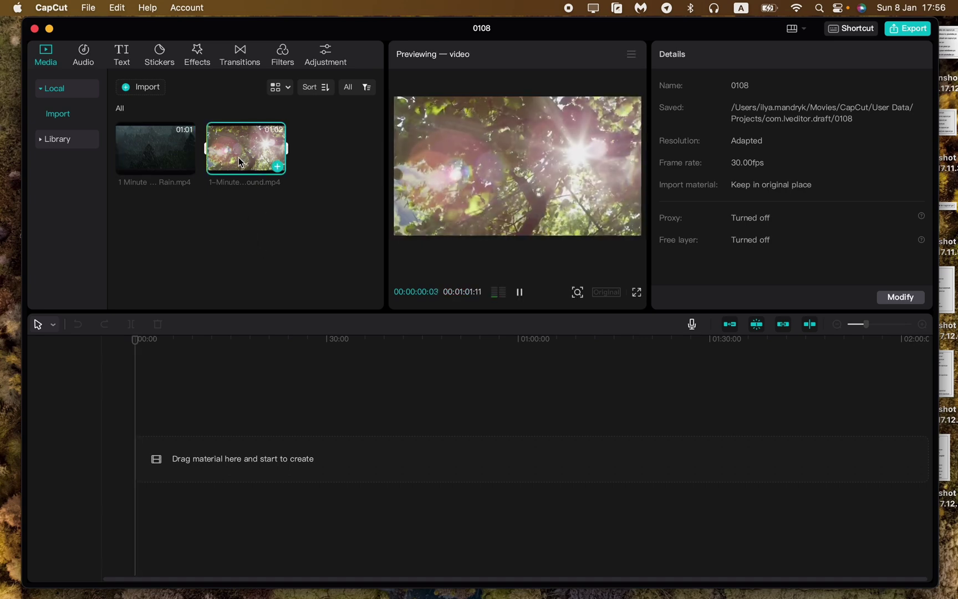
{"action": "left_click", "coordinate": [230, 227]}
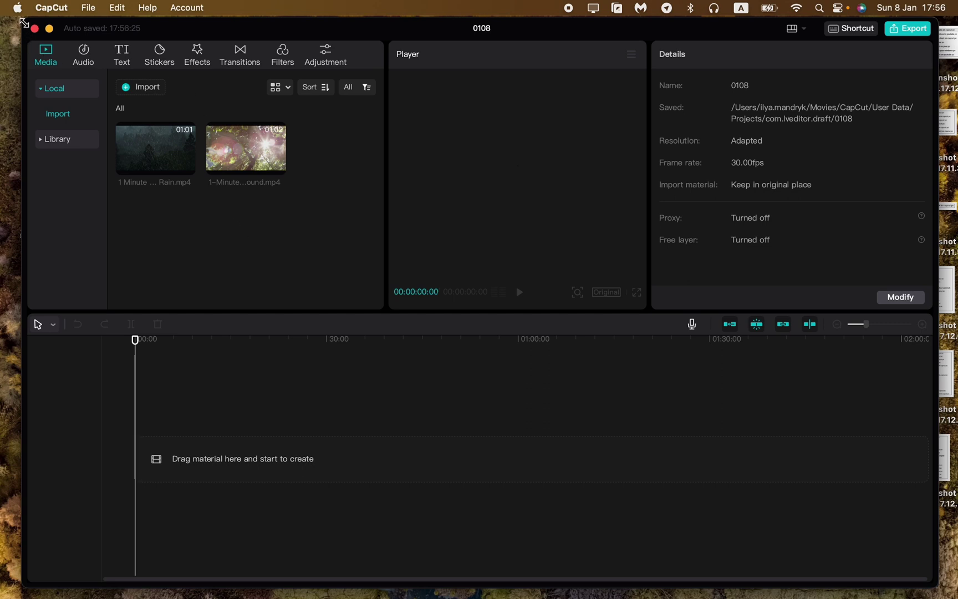
{"action": "left_click_drag", "start_coordinate": [24, 22], "coordinate": [9, 23]}
{"action": "left_click_drag", "start_coordinate": [404, 37], "coordinate": [419, 38]}
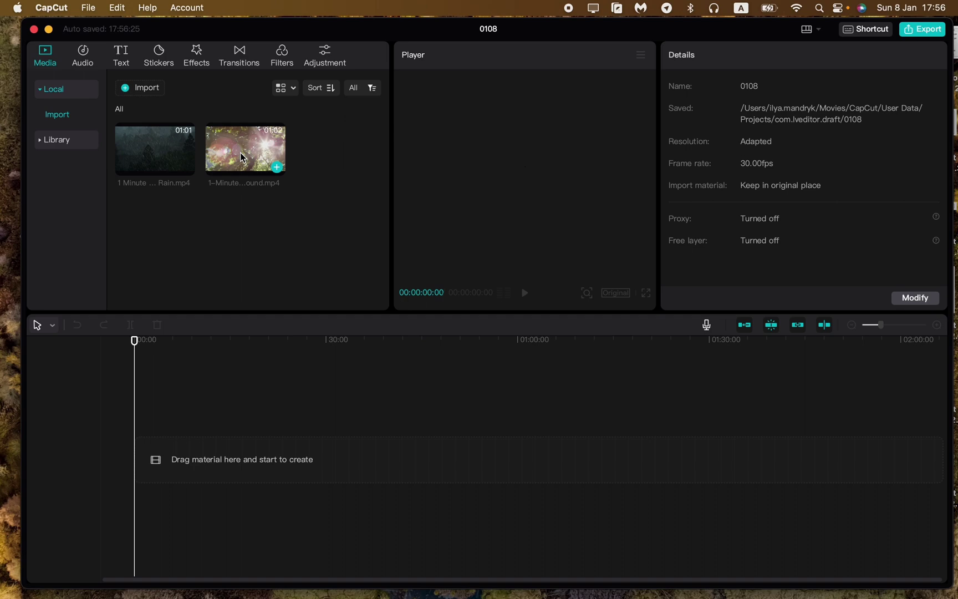
Place the nature clip on the timeline, scale it to 109%, and mute its audio.
{"action": "left_click_drag", "start_coordinate": [240, 154], "coordinate": [153, 459]}
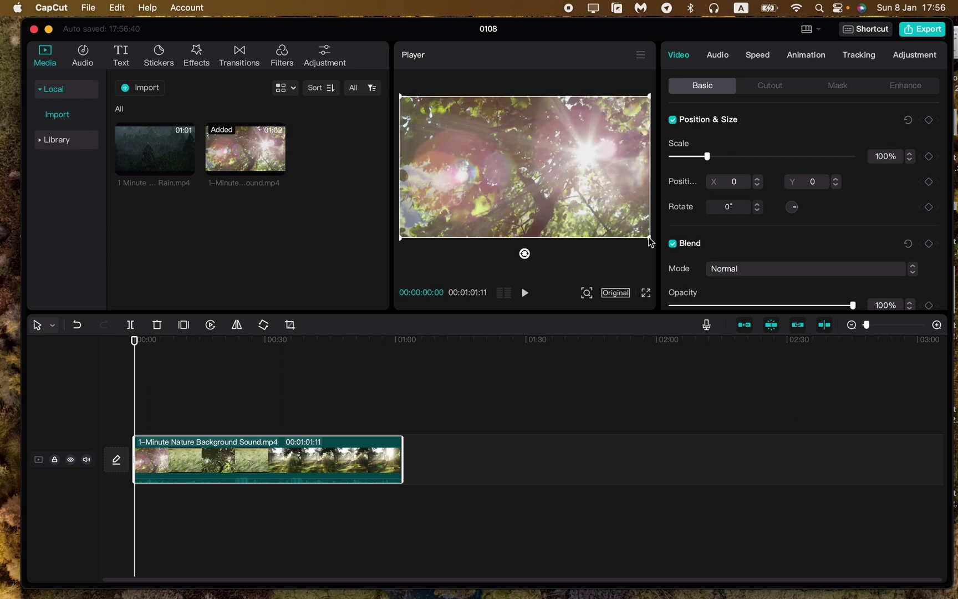
{"action": "left_click_drag", "start_coordinate": [648, 242], "coordinate": [657, 242]}
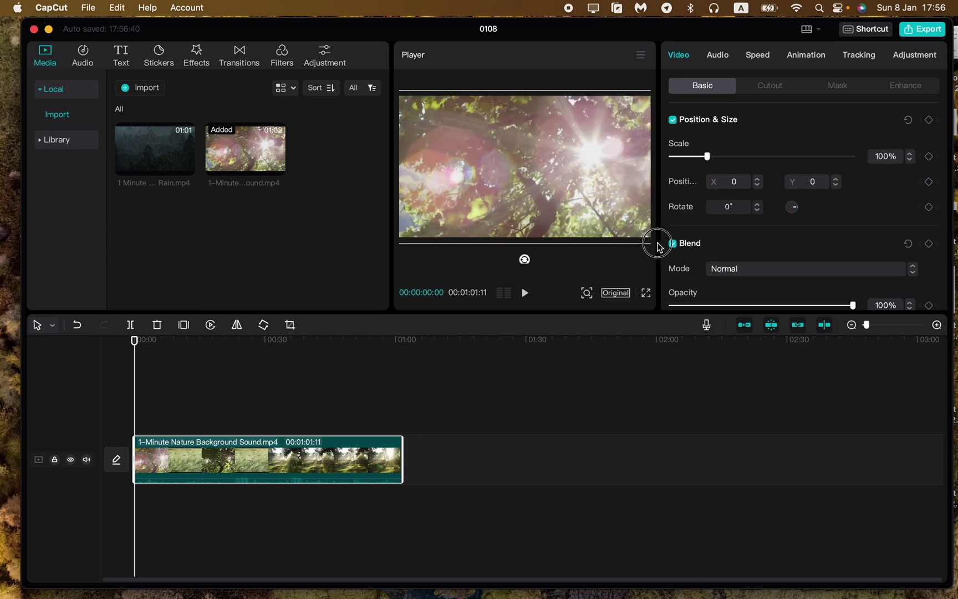
{"action": "left_click", "coordinate": [86, 461]}
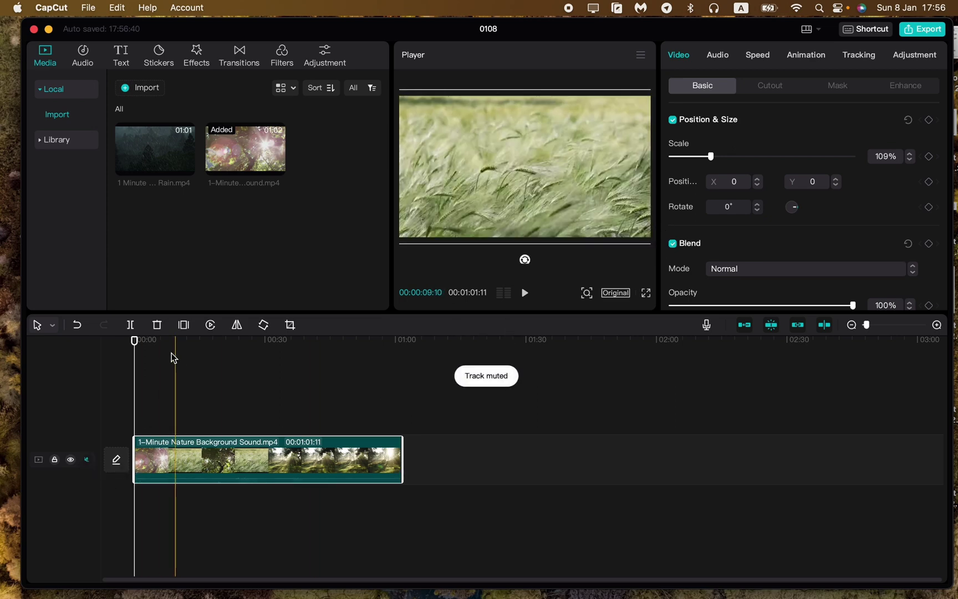
Play the scaled nature clip in full-screen preview, then exit full screen.
{"action": "key", "text": "space"}
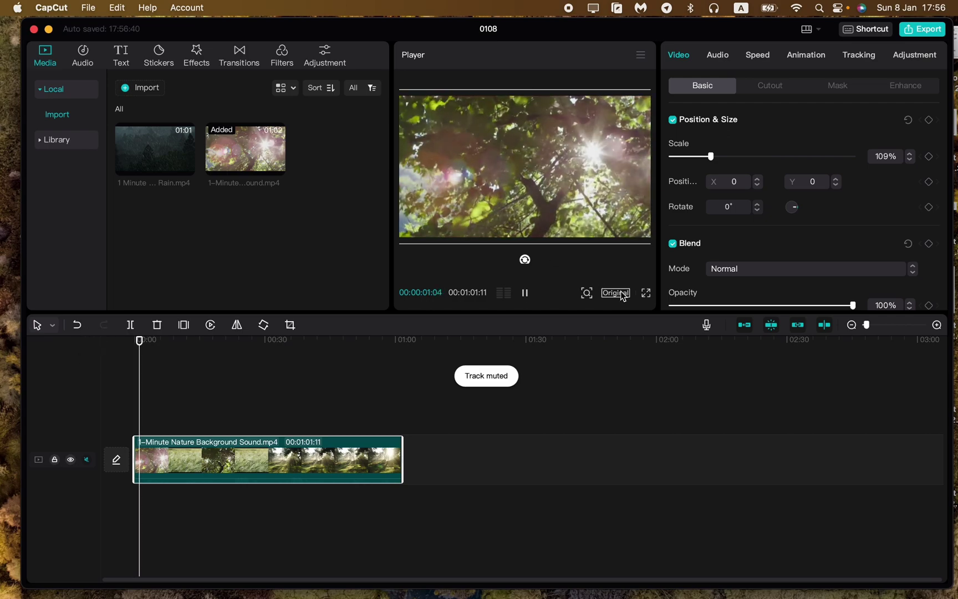
{"action": "left_click", "coordinate": [646, 292]}
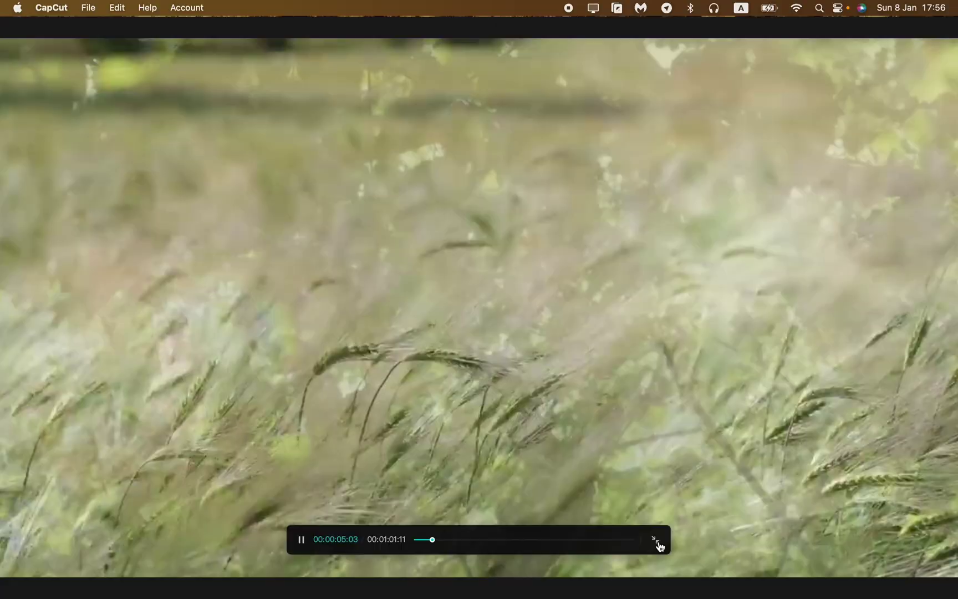
{"action": "left_click", "coordinate": [657, 543]}
Preview the rain video, drop it onto the timeline before the nature clip, and play.
{"action": "key", "text": "space"}
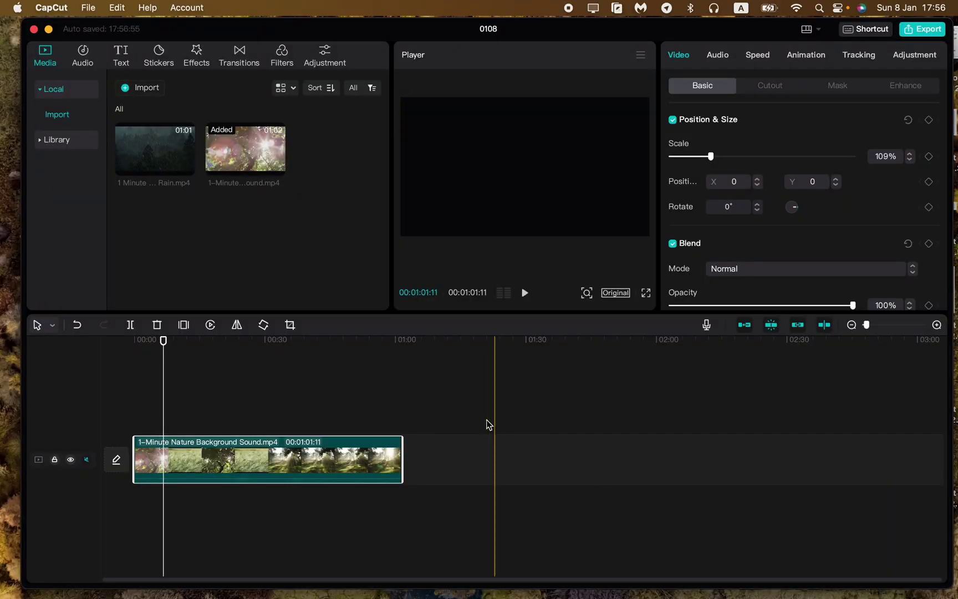
{"action": "mouse_move", "coordinate": [166, 349]}
{"action": "left_mouse_down"}
{"action": "mouse_move", "coordinate": [302, 363]}
{"action": "mouse_move", "coordinate": [150, 341]}
{"action": "left_mouse_up"}
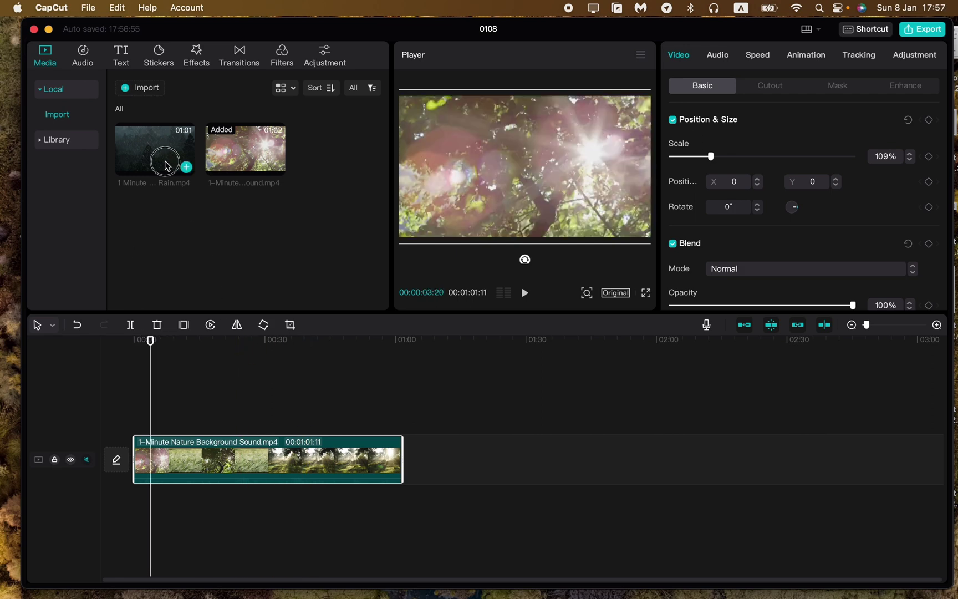
{"action": "left_click", "coordinate": [185, 160]}
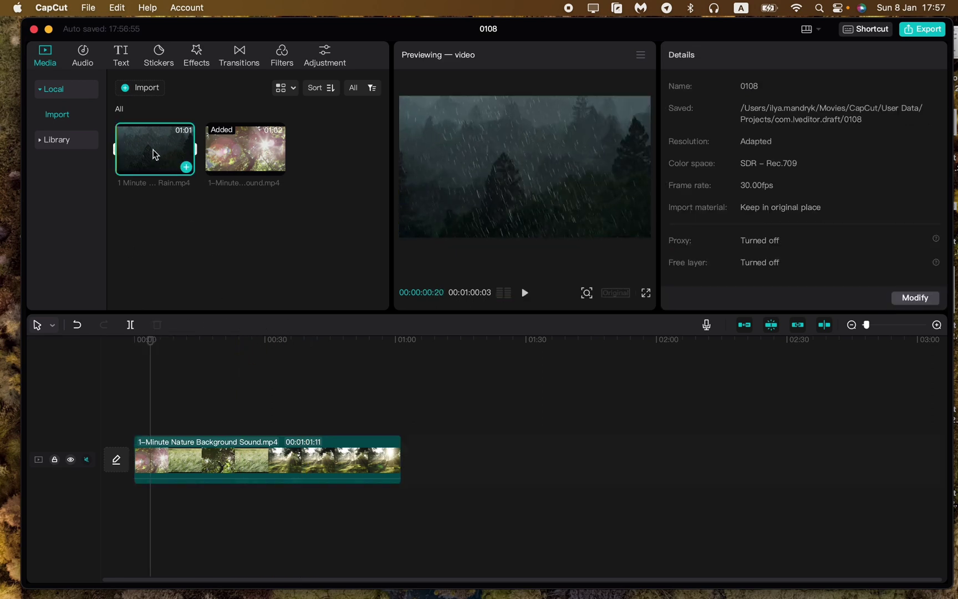
{"action": "mouse_move", "coordinate": [161, 155]}
{"action": "left_mouse_down"}
{"action": "mouse_move", "coordinate": [216, 268]}
{"action": "mouse_move", "coordinate": [167, 178]}
{"action": "mouse_move", "coordinate": [148, 459]}
{"action": "left_mouse_up"}
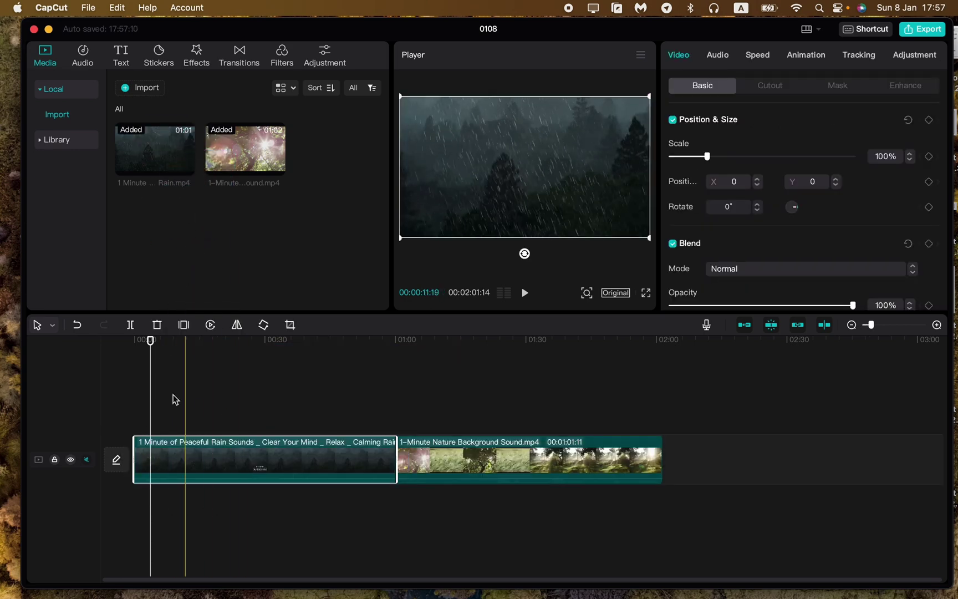
{"action": "key", "text": "space"}
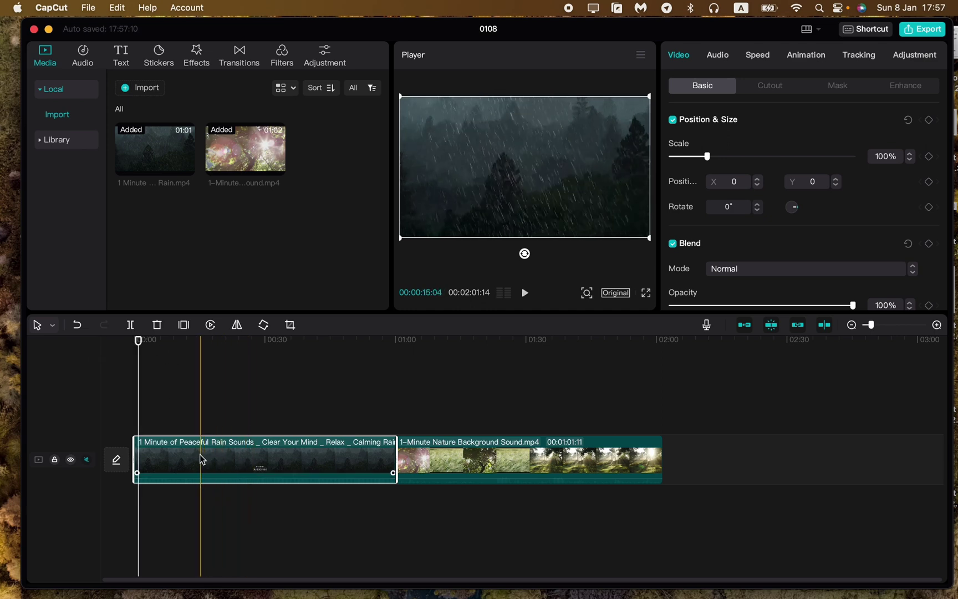
Move the rain clip onto an overlay track above the nature clip.
{"action": "left_click_drag", "start_coordinate": [192, 459], "coordinate": [182, 407]}
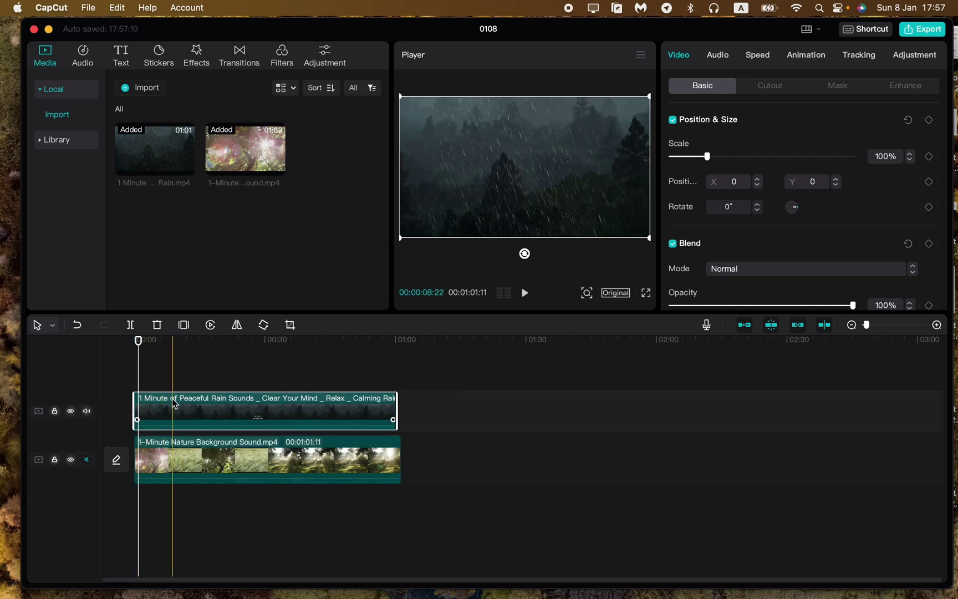
{"action": "left_click", "coordinate": [172, 410]}
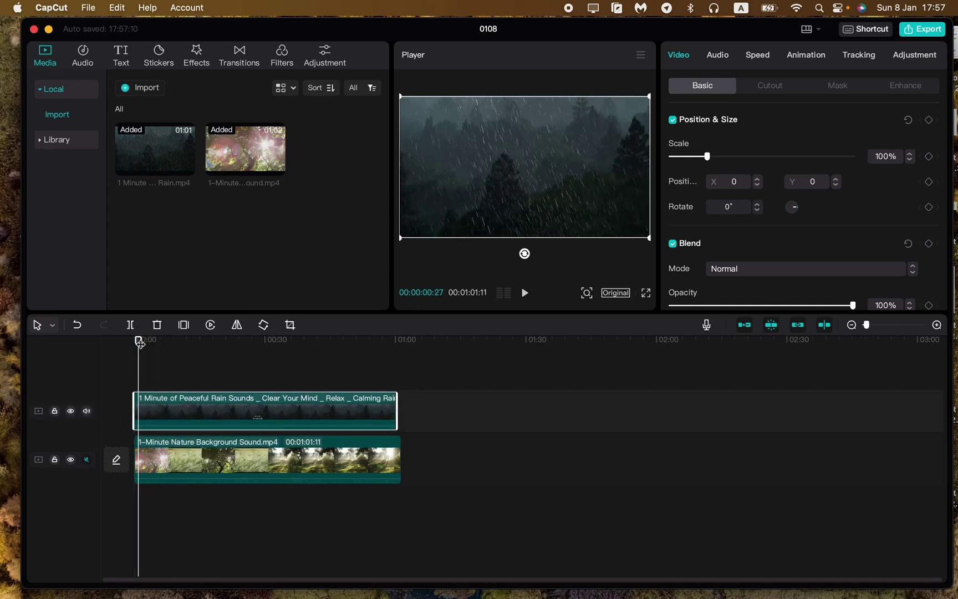
{"action": "left_click_drag", "start_coordinate": [139, 343], "coordinate": [138, 342]}
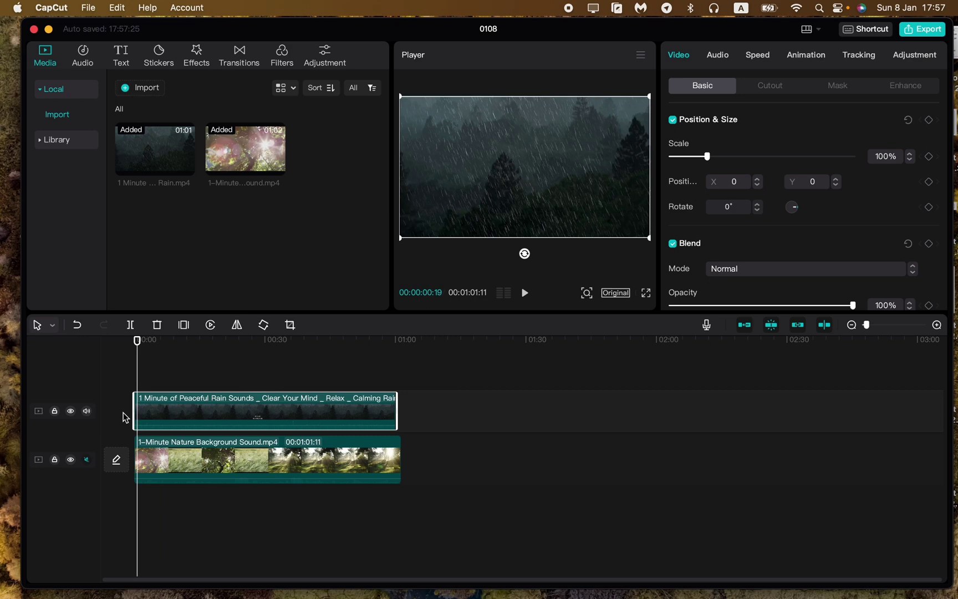
Mute the rain track and scale the rain video up to 114%.
{"action": "left_click", "coordinate": [87, 411]}
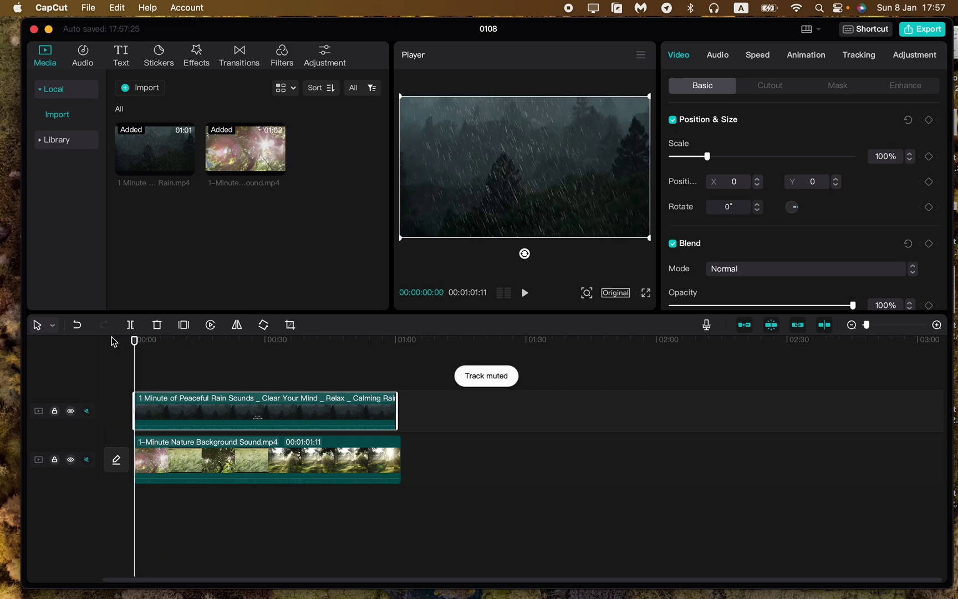
{"action": "key", "text": "space"}
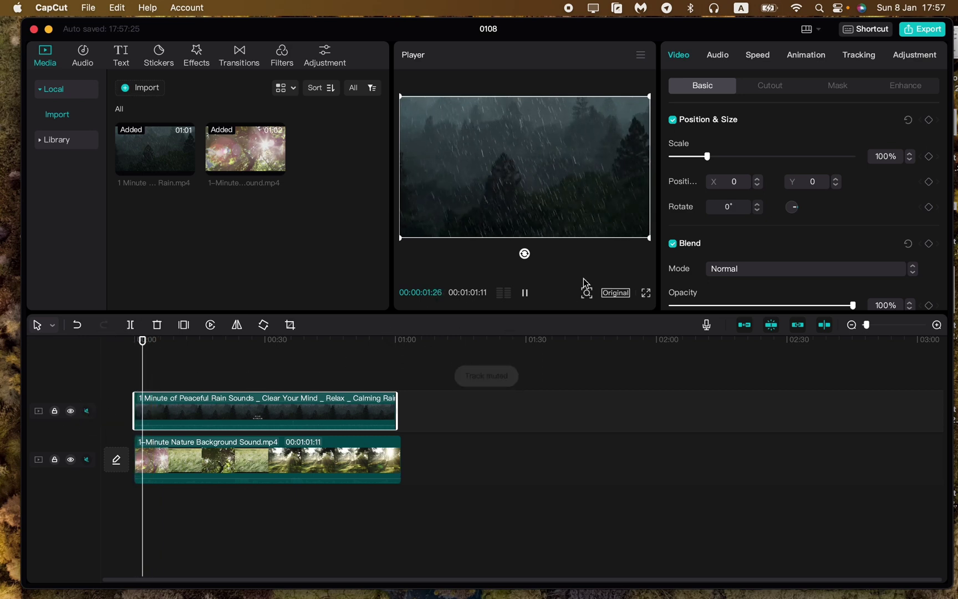
{"action": "key", "text": "space"}
{"action": "left_click_drag", "start_coordinate": [649, 238], "coordinate": [665, 247]}
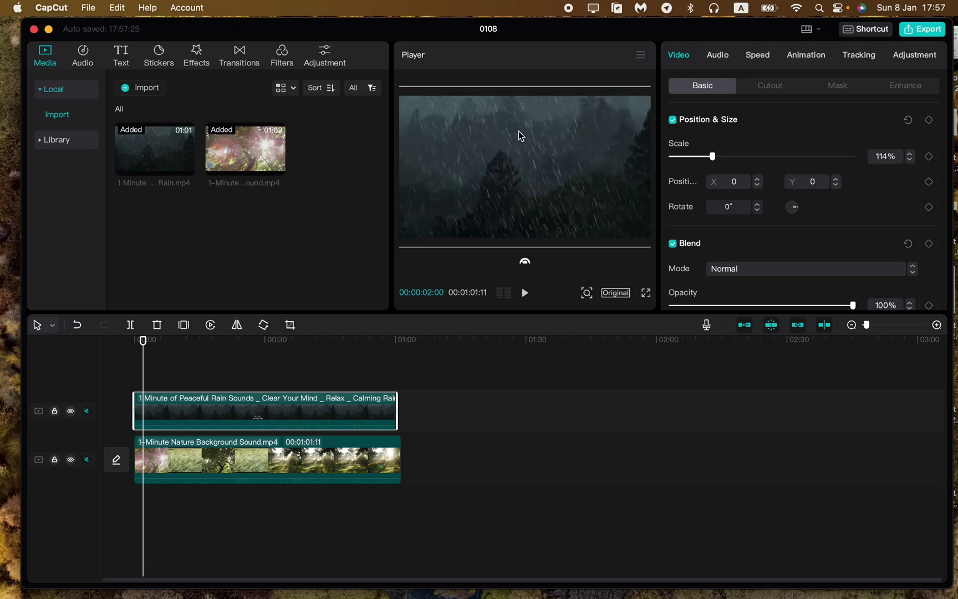
{"action": "left_click", "coordinate": [224, 461]}
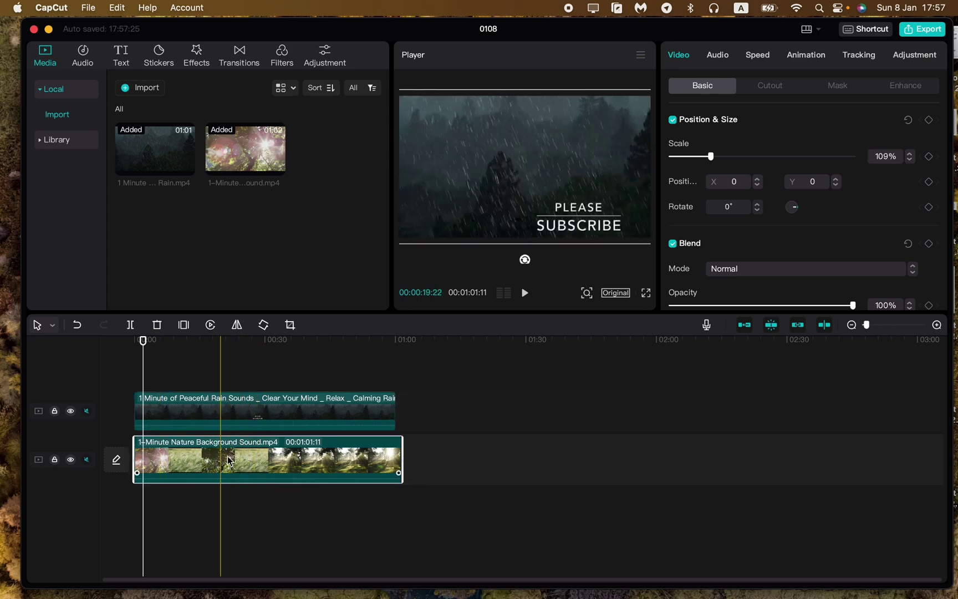
Scrub to about 0:07 and select the rain overlay clip to show its video properties.
{"action": "left_click", "coordinate": [129, 340]}
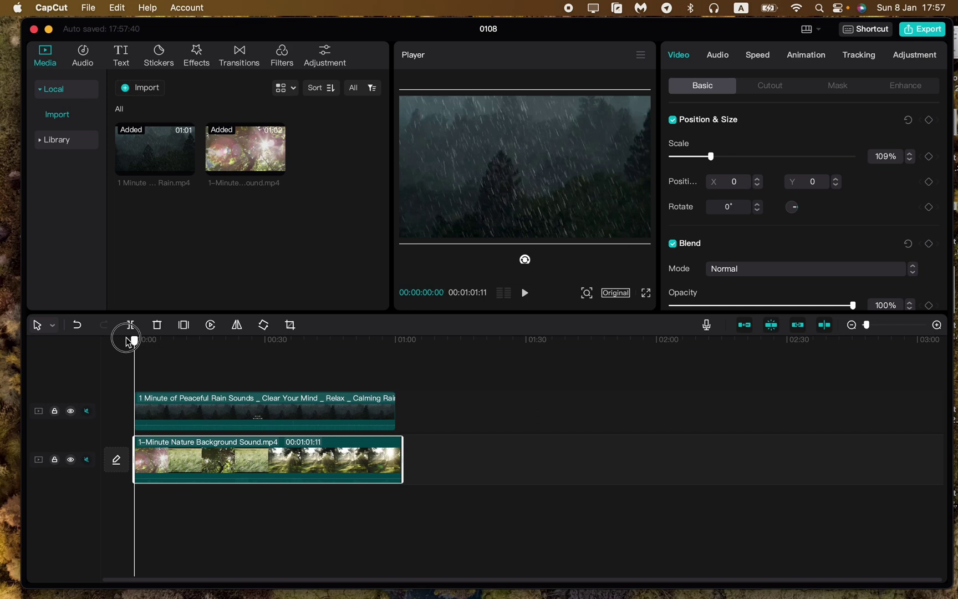
{"action": "left_click_drag", "start_coordinate": [129, 342], "coordinate": [167, 342]}
{"action": "scroll", "coordinate": [774, 217], "scroll_direction": "down", "scroll_amount": 2}
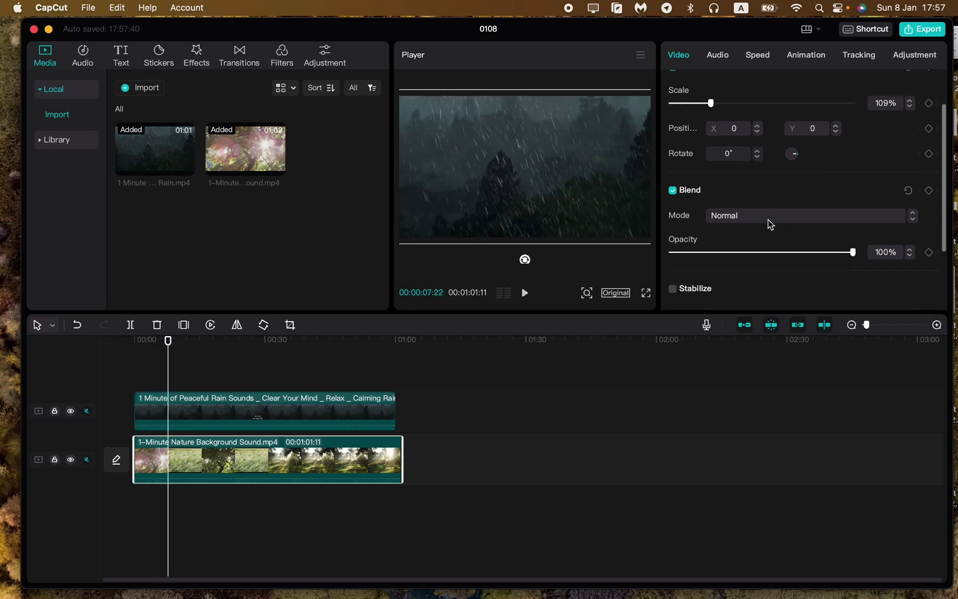
{"action": "scroll", "coordinate": [770, 220], "scroll_direction": "down", "scroll_amount": 2}
{"action": "scroll", "coordinate": [774, 221], "scroll_direction": "up", "scroll_amount": 2}
{"action": "scroll", "coordinate": [776, 220], "scroll_direction": "up", "scroll_amount": 1}
{"action": "scroll", "coordinate": [776, 219], "scroll_direction": "down", "scroll_amount": 2}
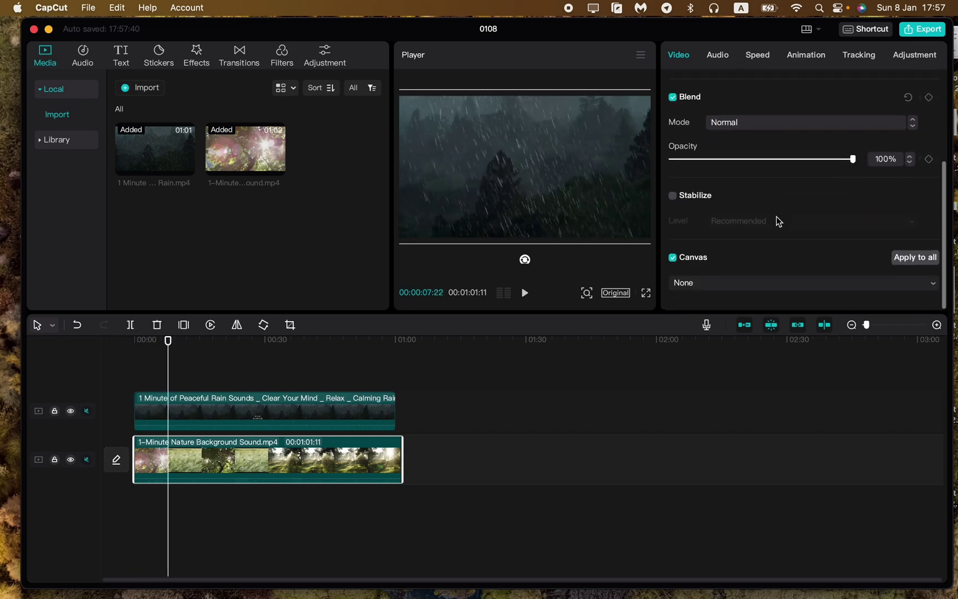
{"action": "scroll", "coordinate": [777, 217], "scroll_direction": "up", "scroll_amount": 2}
{"action": "left_click", "coordinate": [249, 407]}
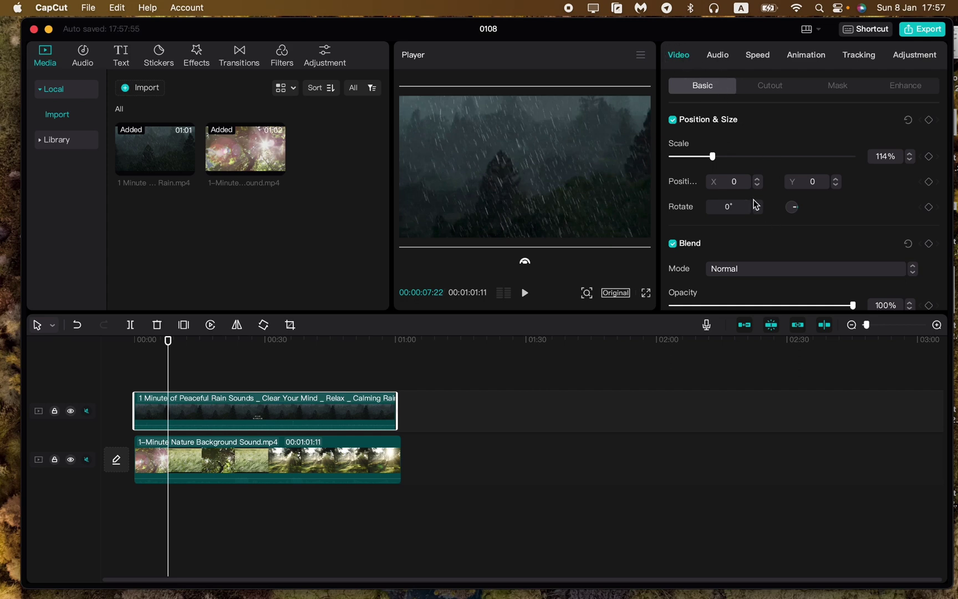
{"action": "scroll", "coordinate": [754, 200], "scroll_direction": "down", "scroll_amount": 5}
{"action": "scroll", "coordinate": [753, 199], "scroll_direction": "up", "scroll_amount": 3}
{"action": "scroll", "coordinate": [734, 220], "scroll_direction": "up", "scroll_amount": 2}
{"action": "scroll", "coordinate": [734, 219], "scroll_direction": "down", "scroll_amount": 1}
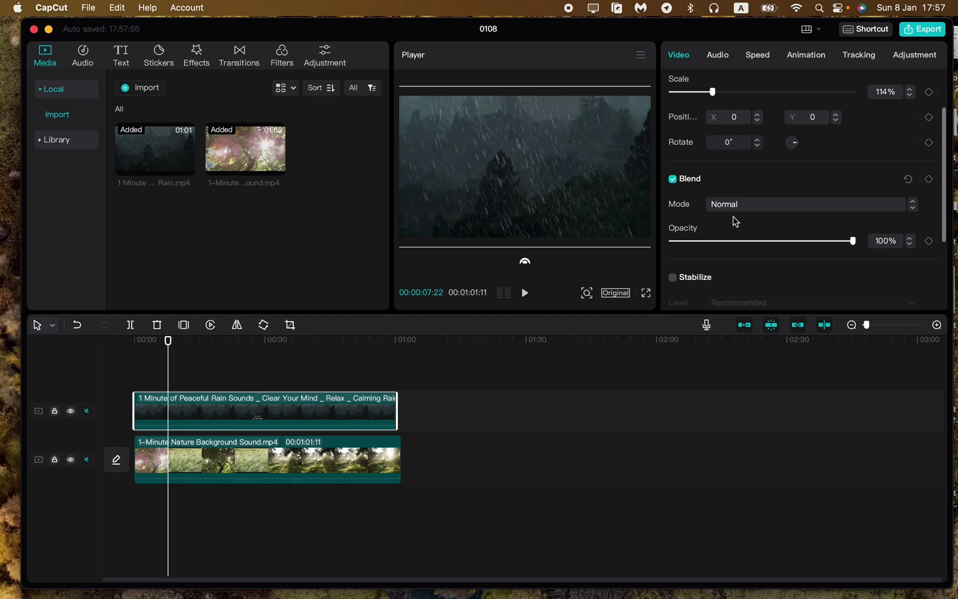
{"action": "scroll", "coordinate": [687, 176], "scroll_direction": "down", "scroll_amount": 1}
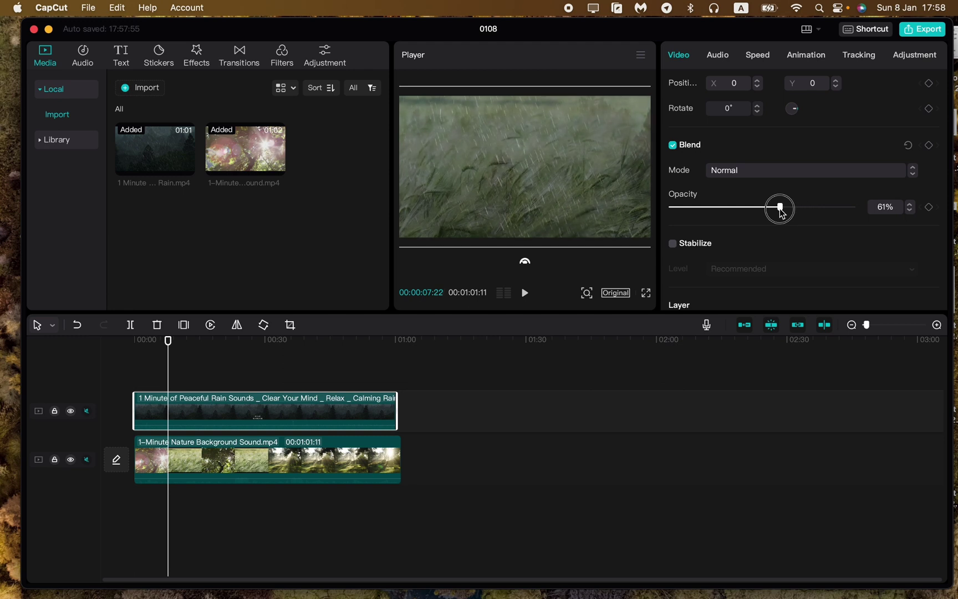
Set the rain overlay's opacity to 46% and review the blend in full-screen playback.
{"action": "left_click_drag", "start_coordinate": [781, 212], "coordinate": [760, 212]}
{"action": "key", "text": "space"}
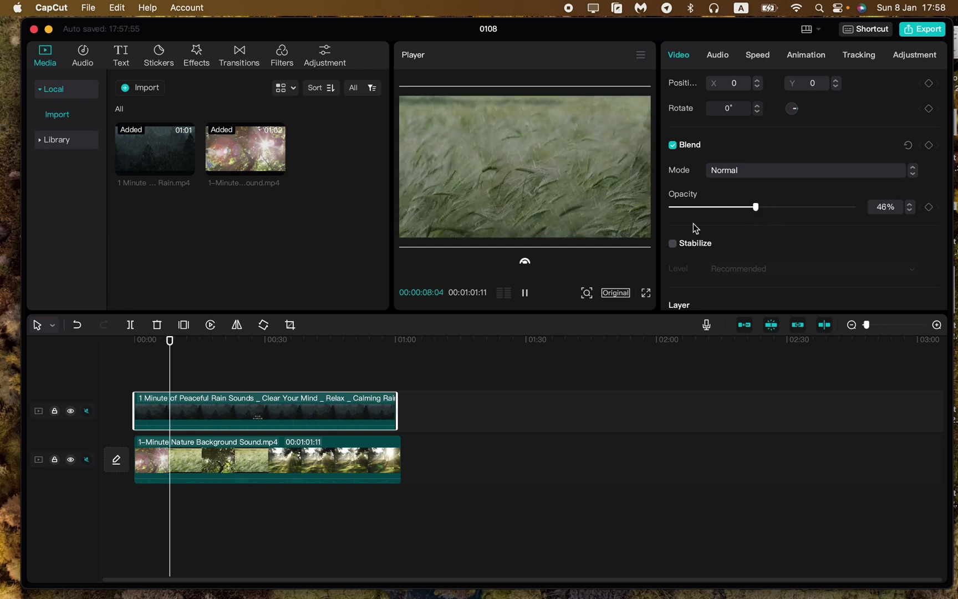
{"action": "left_click", "coordinate": [647, 293]}
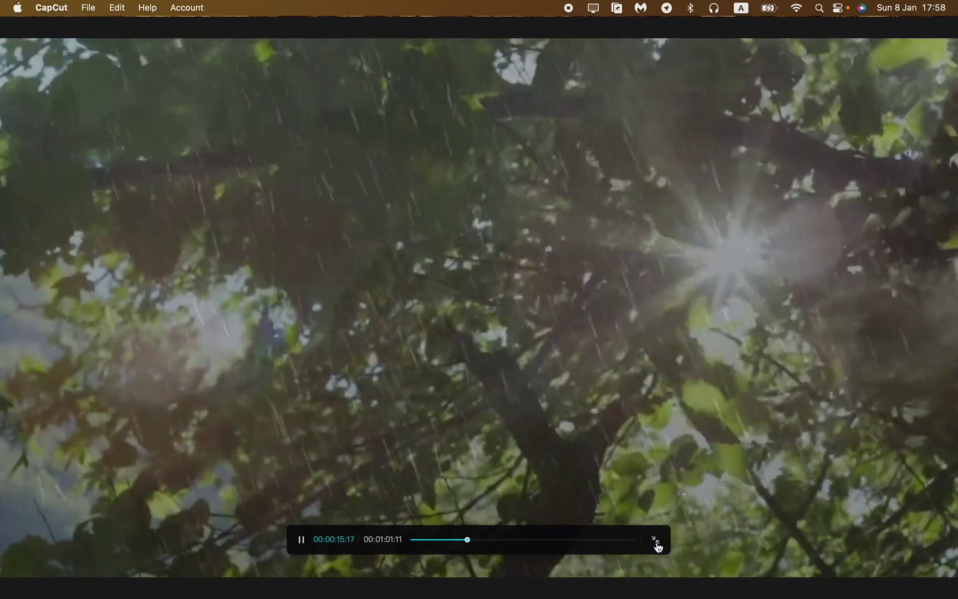
{"action": "left_click", "coordinate": [657, 546]}
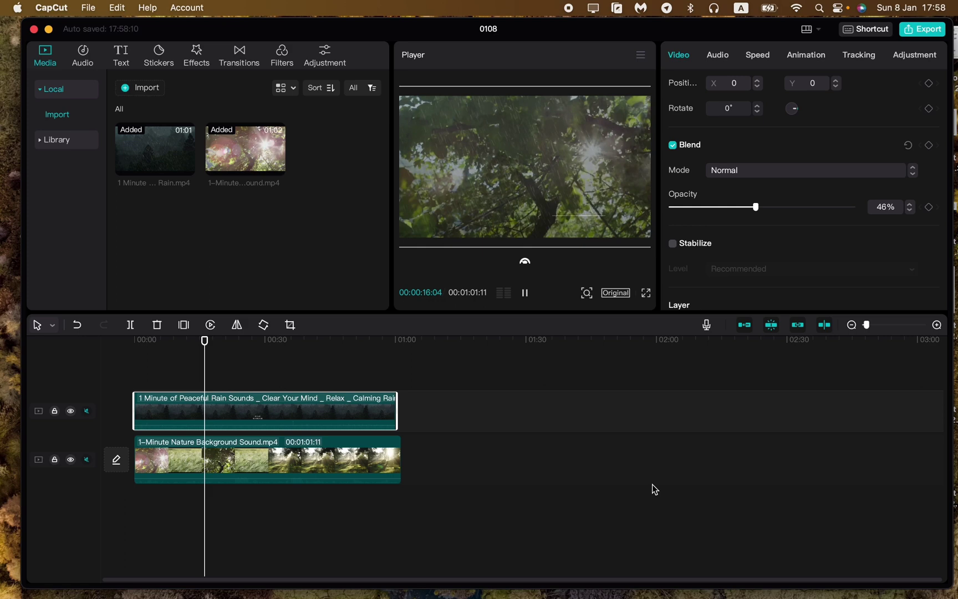
Replay from the start, try the Darken and Soft light blend modes, then choose Color burn.
{"action": "key", "text": "space"}
{"action": "left_click_drag", "start_coordinate": [209, 348], "coordinate": [140, 348]}
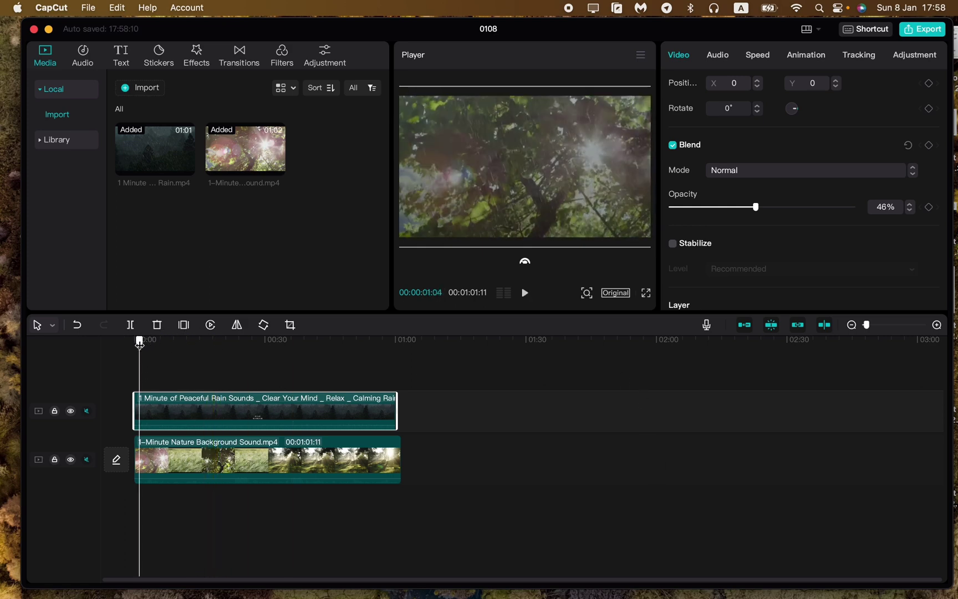
{"action": "key", "text": "space"}
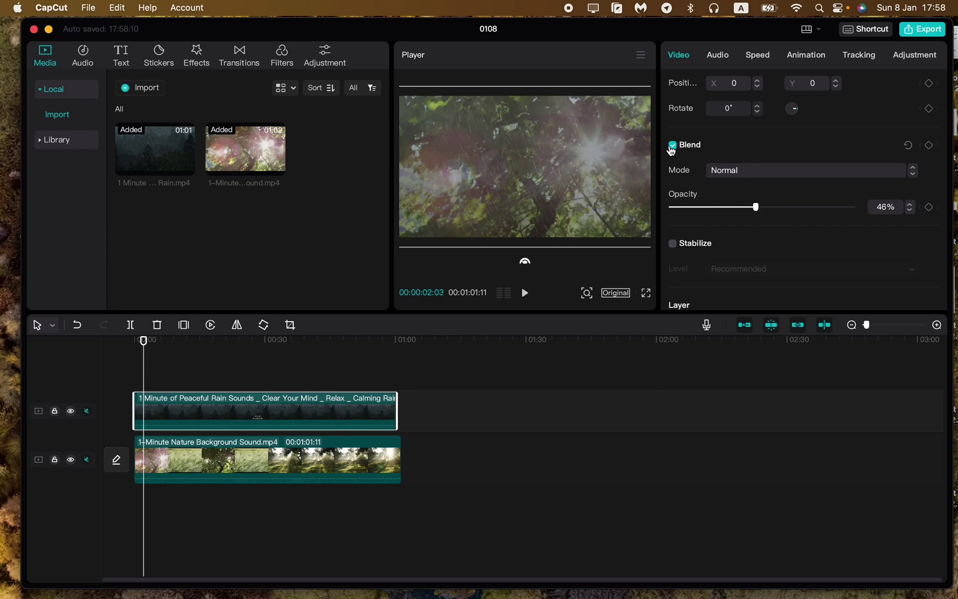
{"action": "left_click", "coordinate": [762, 173]}
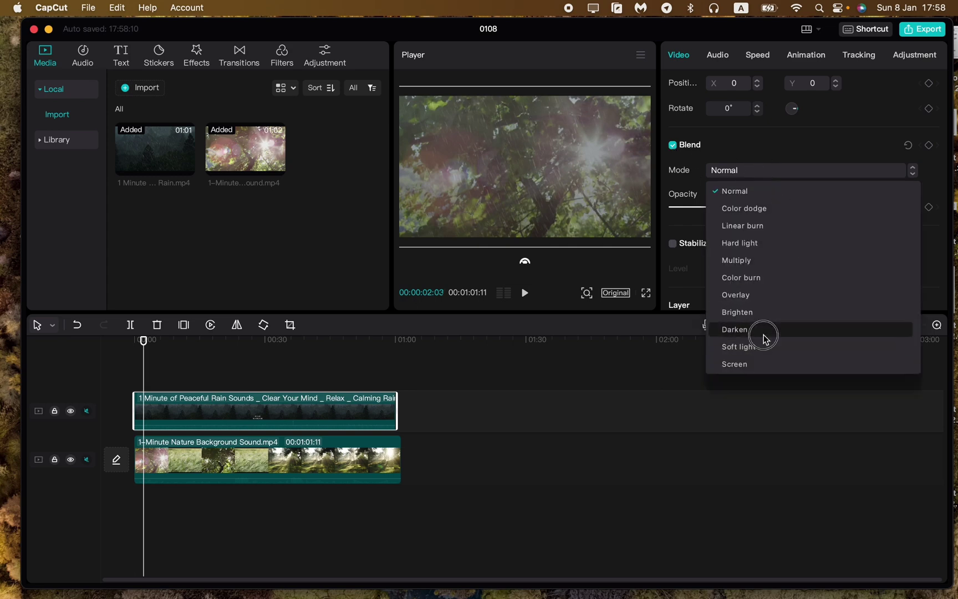
{"action": "left_click", "coordinate": [768, 331]}
{"action": "left_click", "coordinate": [757, 176]}
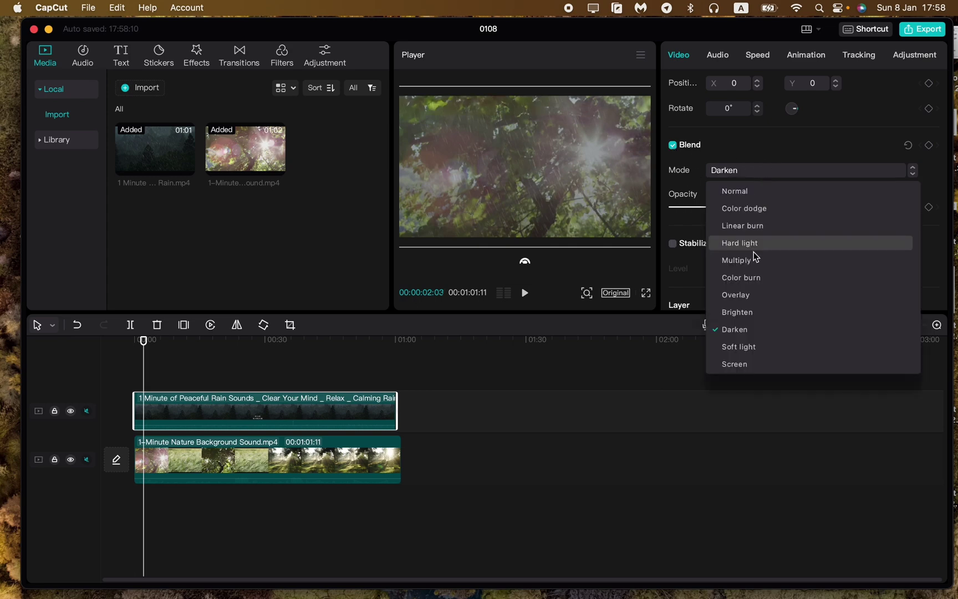
{"action": "left_click", "coordinate": [742, 348]}
{"action": "left_click", "coordinate": [763, 169]}
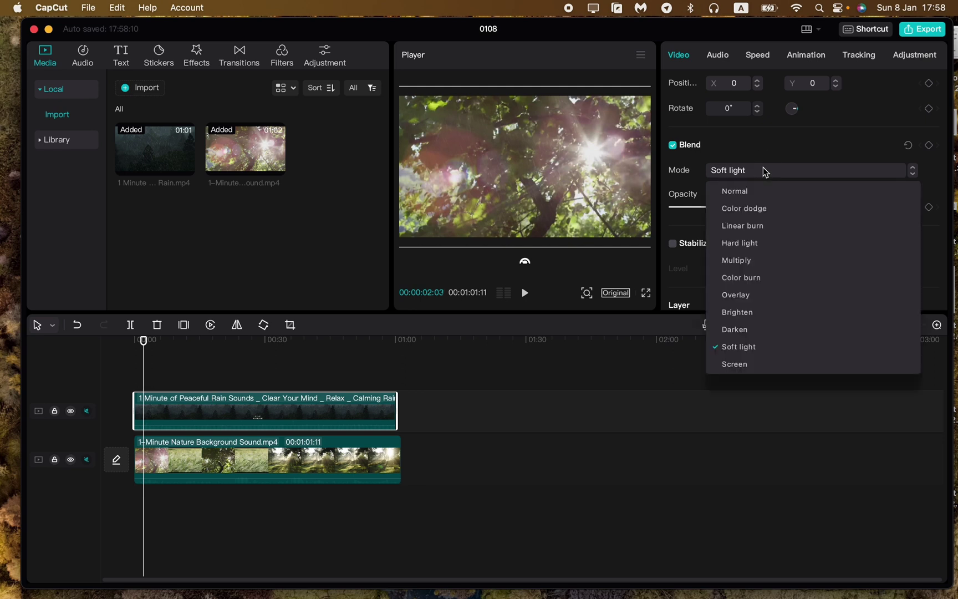
{"action": "left_click", "coordinate": [756, 270]}
Review the Color burn blend in full-screen playback.
{"action": "left_click", "coordinate": [648, 294]}
{"action": "key", "text": "space"}
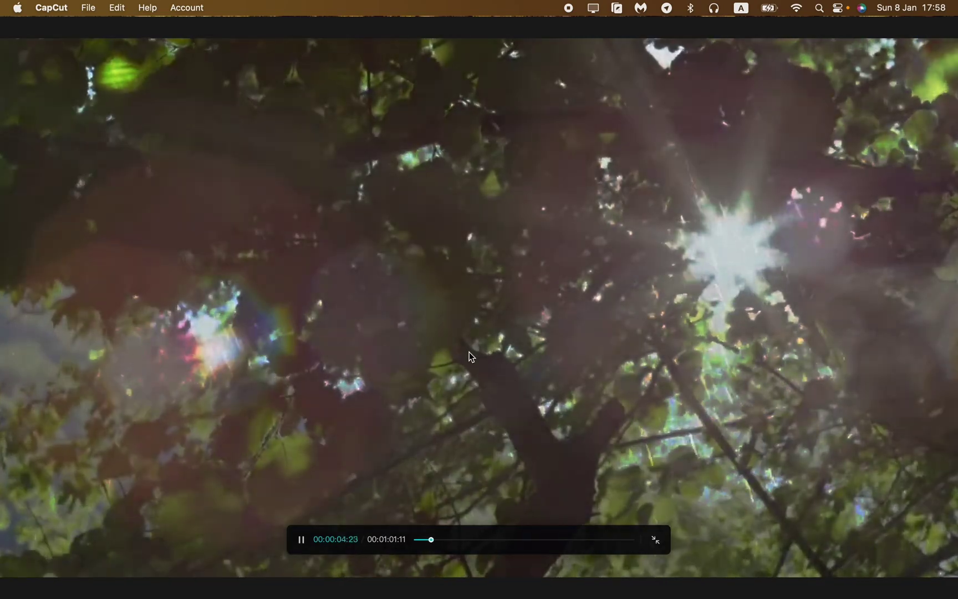
{"action": "key", "text": "space"}
Exit full screen, try Multiply and Hard light, then apply Linear burn.
{"action": "left_click", "coordinate": [655, 544]}
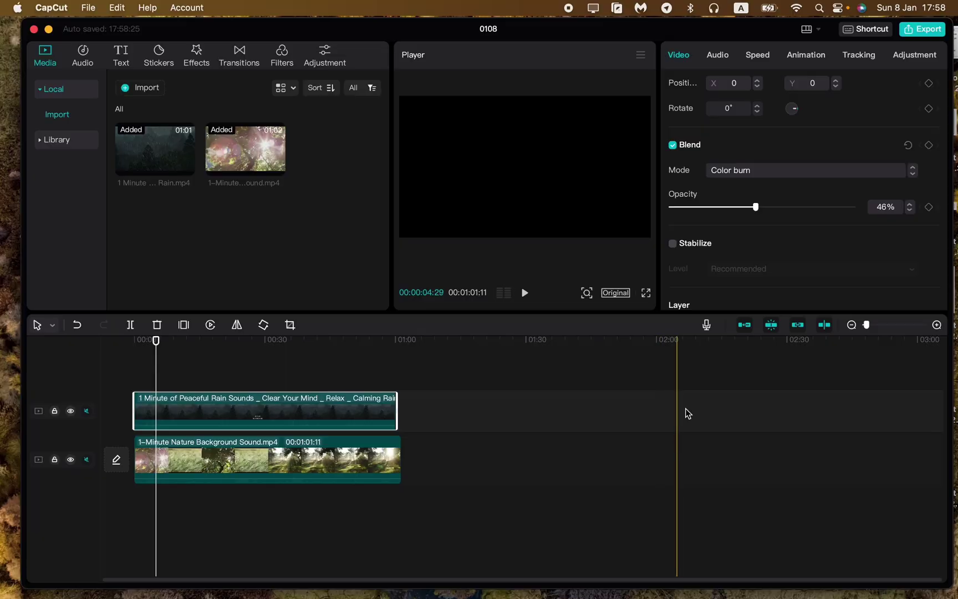
{"action": "left_click", "coordinate": [776, 169]}
{"action": "left_click", "coordinate": [741, 262]}
{"action": "left_click", "coordinate": [746, 175]}
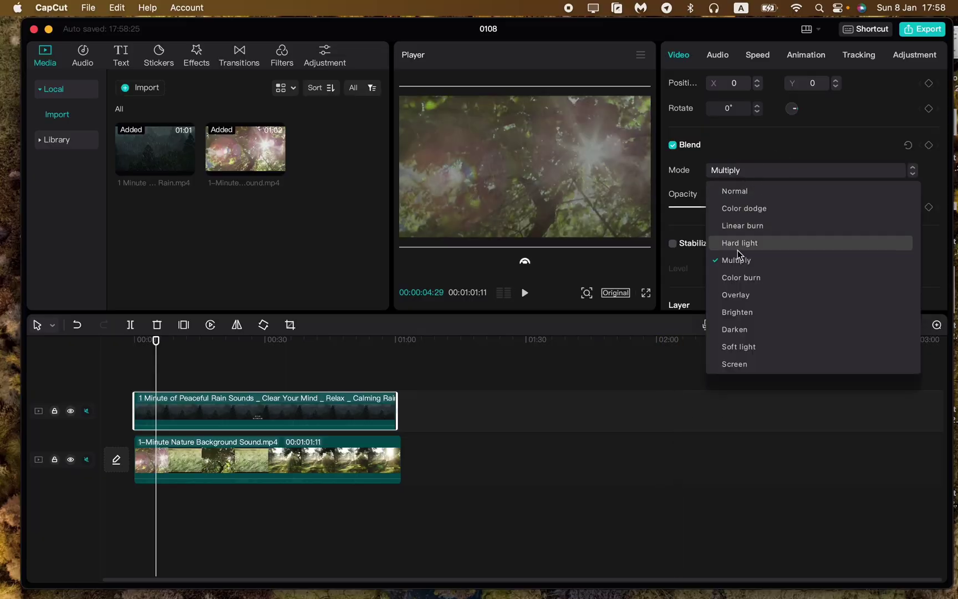
{"action": "left_click", "coordinate": [737, 245]}
{"action": "left_click", "coordinate": [763, 174]}
{"action": "left_click", "coordinate": [761, 223]}
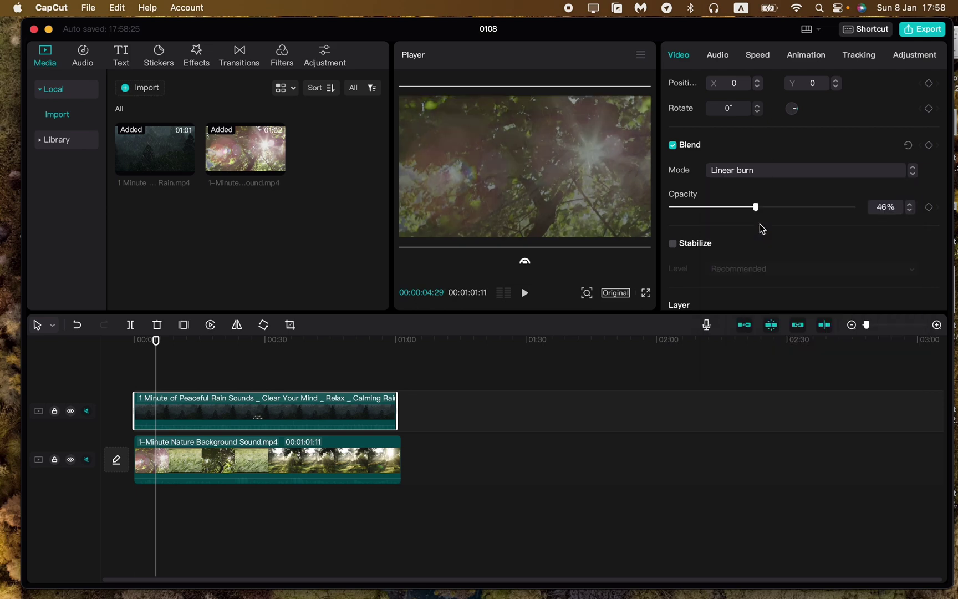
Confirm Linear burn and review the blended result full screen before exiting.
{"action": "key", "text": "space"}
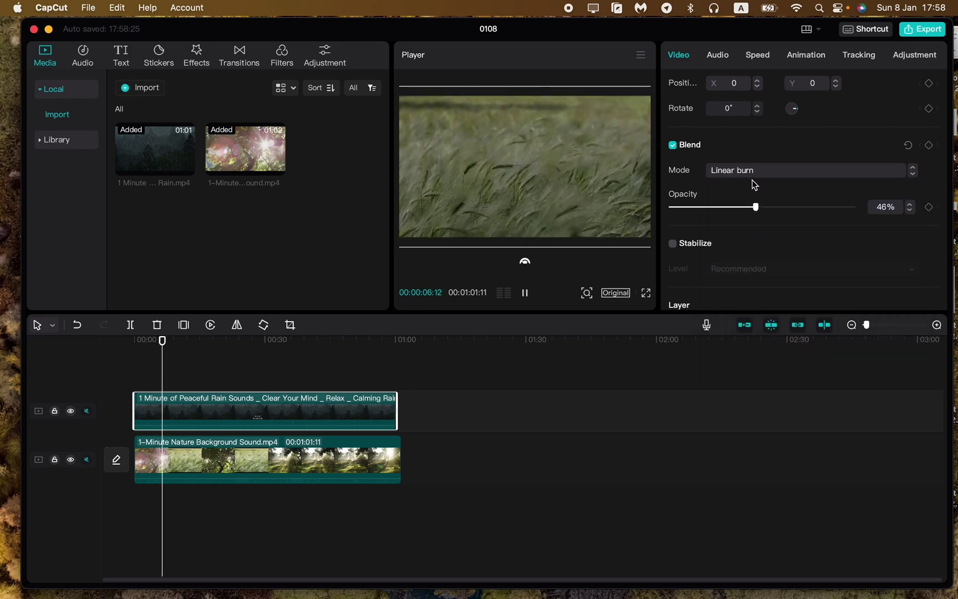
{"action": "left_click", "coordinate": [752, 179]}
{"action": "left_click", "coordinate": [742, 226]}
{"action": "left_click", "coordinate": [644, 293]}
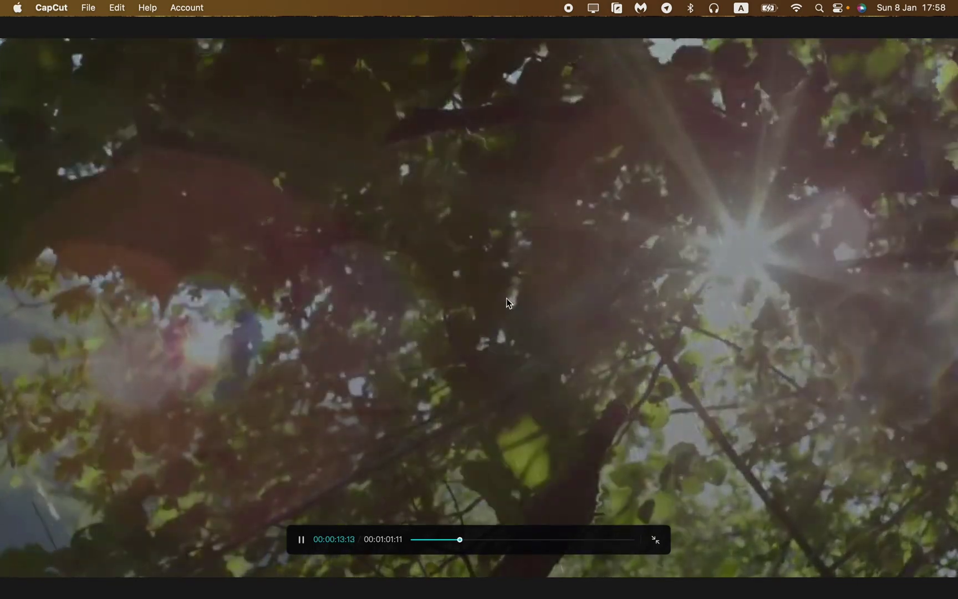
{"action": "key", "text": "space"}
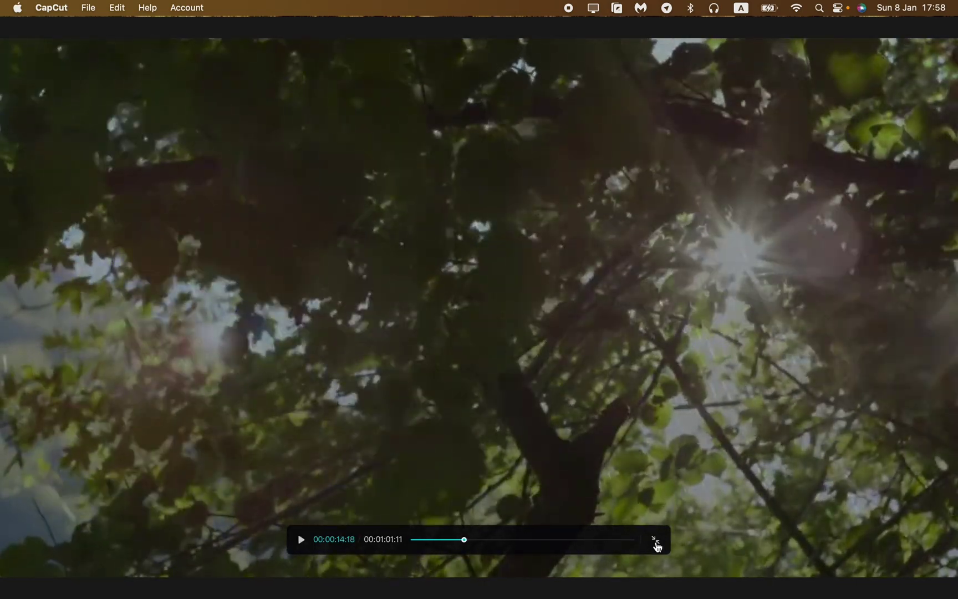
{"action": "left_click", "coordinate": [656, 541]}
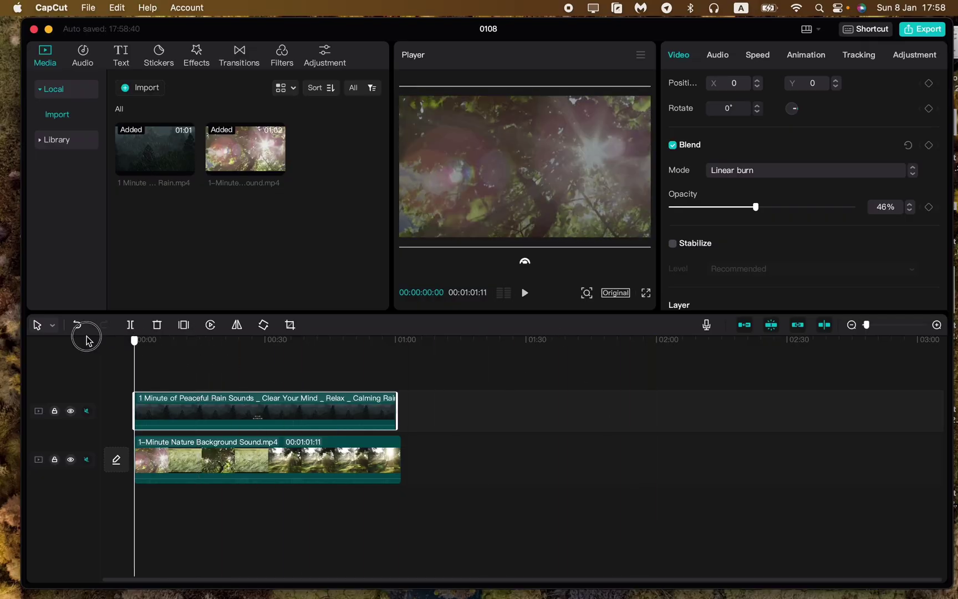
{"action": "left_click_drag", "start_coordinate": [135, 341], "coordinate": [323, 366]}
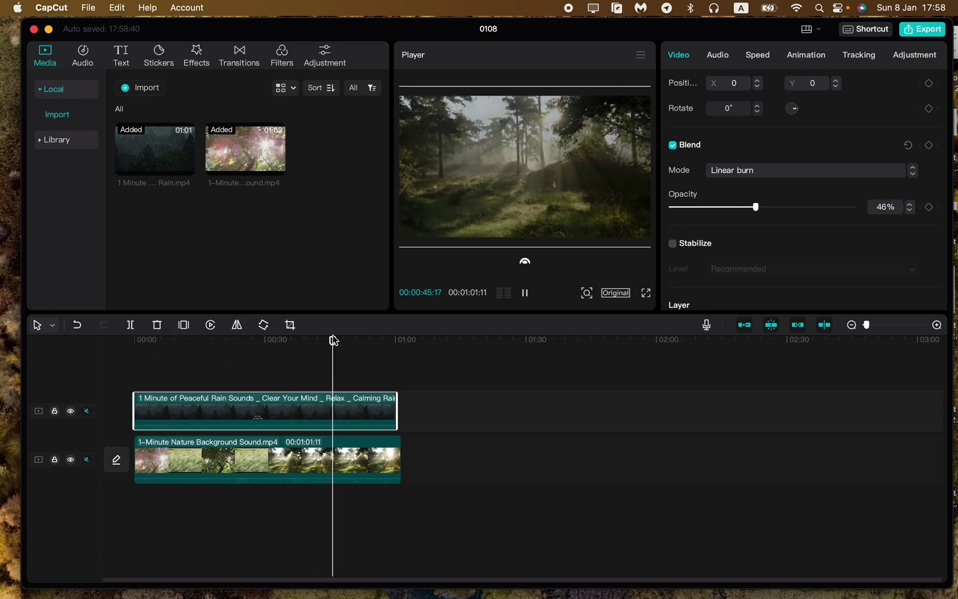
{"action": "left_click", "coordinate": [235, 359]}
{"action": "left_click_drag", "start_coordinate": [235, 360], "coordinate": [290, 372]}
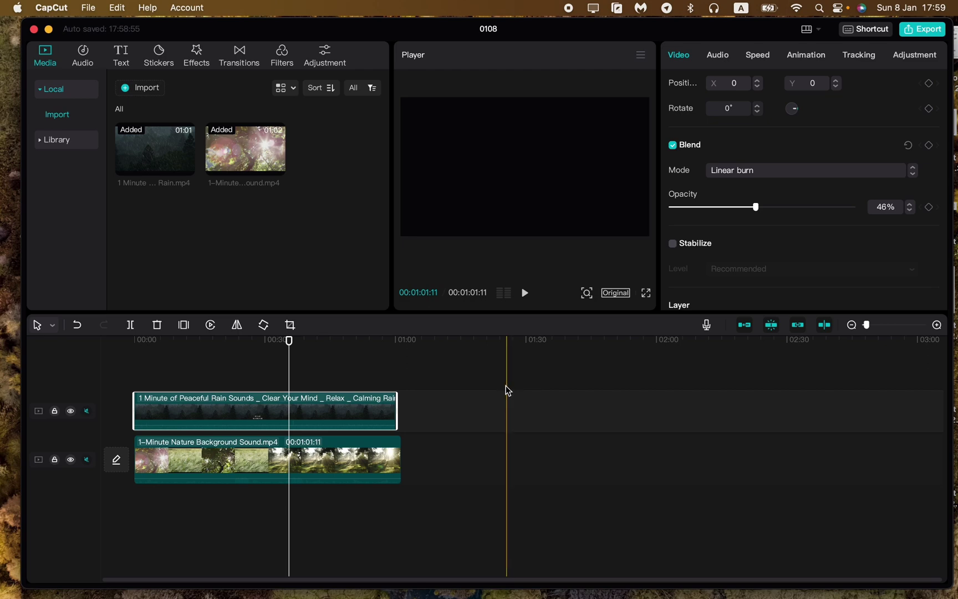
{"action": "mouse_move", "coordinate": [288, 341]}
{"action": "left_mouse_down"}
{"action": "mouse_move", "coordinate": [212, 346]}
{"action": "mouse_move", "coordinate": [344, 343]}
{"action": "left_mouse_up"}
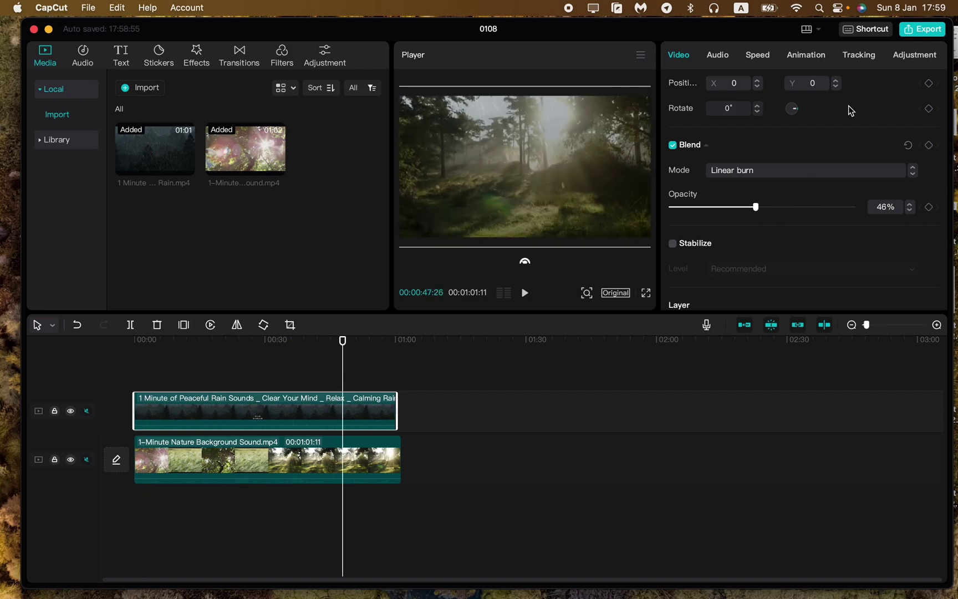